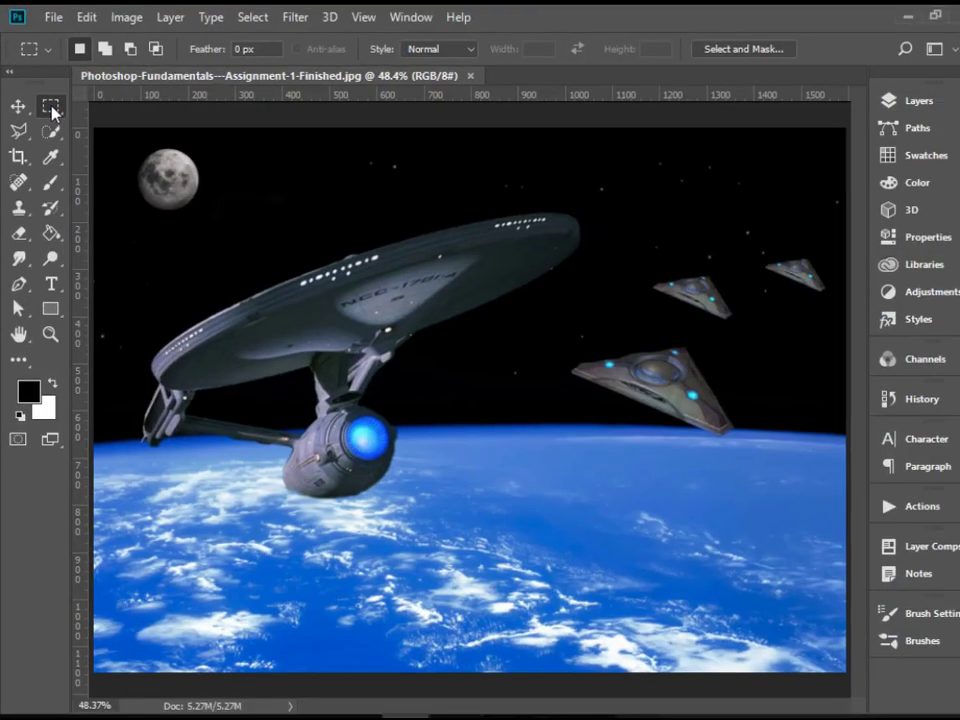
Reveal the marquee flyout showing Rectangular, Elliptical, Single Row and Single Column tools.
{"action": "right_click", "coordinate": [50, 107]}
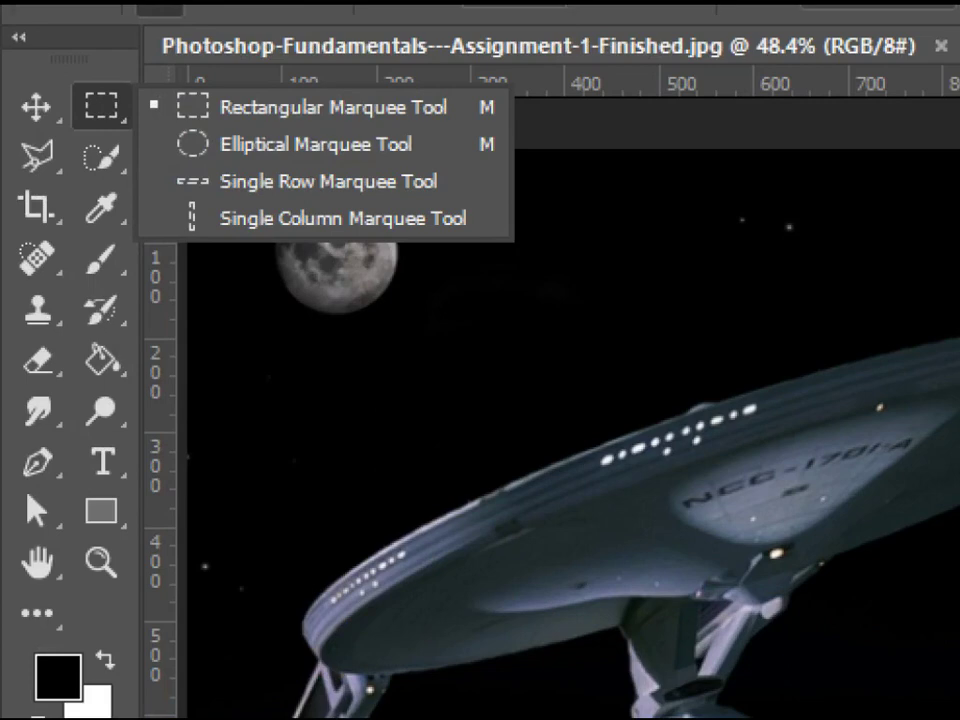
Box-select the smaller ship left of the far one and drag it up and right.
{"action": "left_click", "coordinate": [104, 114]}
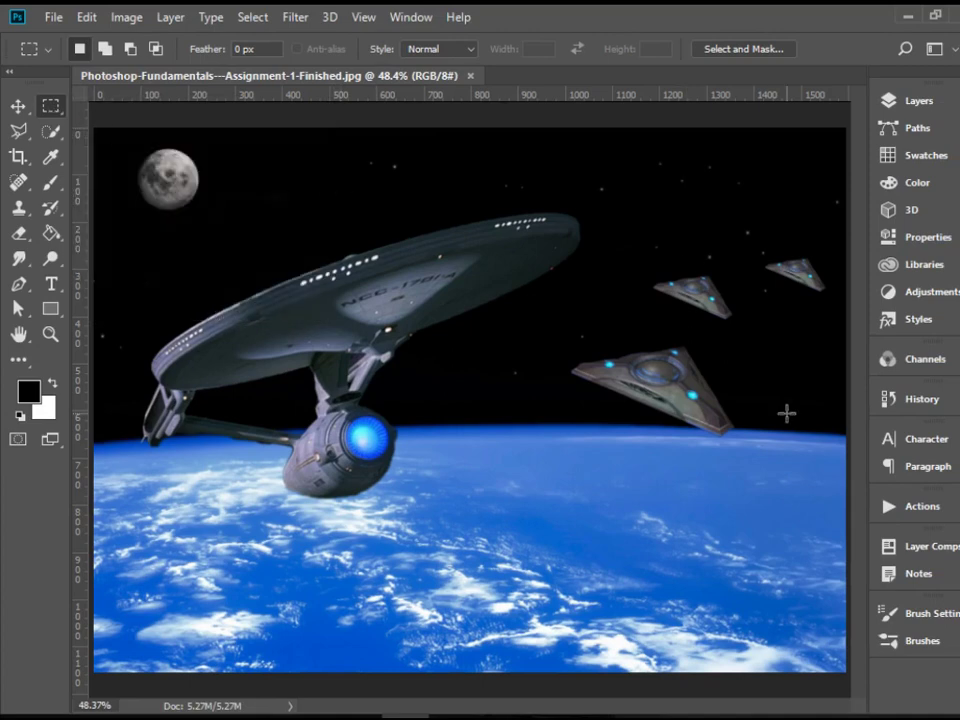
{"action": "left_click_drag", "start_coordinate": [621, 163], "coordinate": [837, 328]}
{"action": "left_click_drag", "start_coordinate": [645, 252], "coordinate": [743, 331]}
{"action": "left_click", "coordinate": [20, 112]}
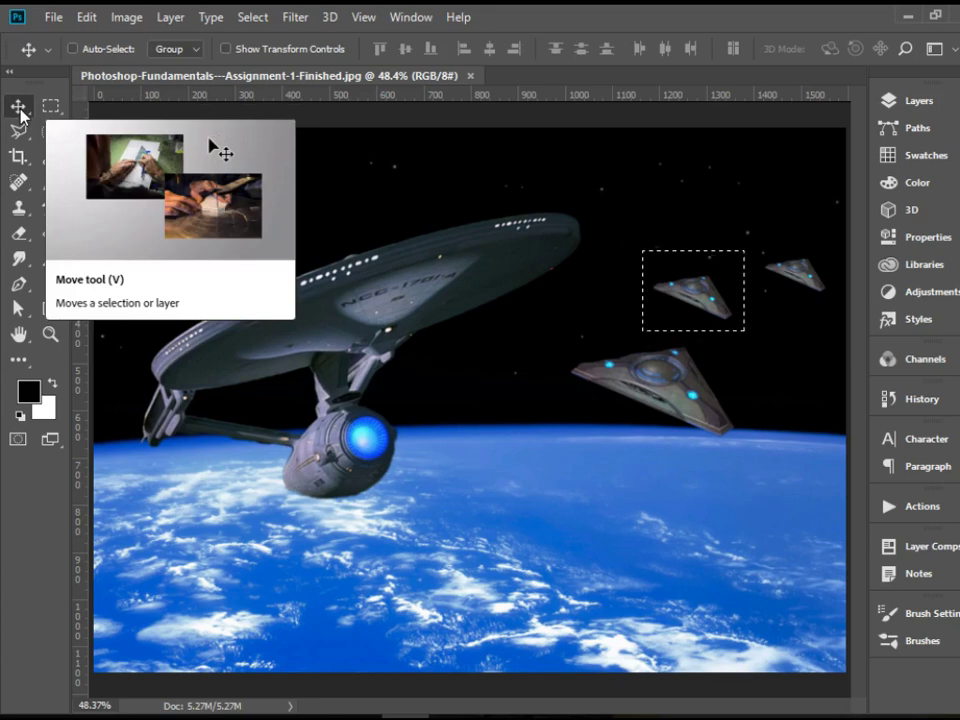
{"action": "left_click_drag", "start_coordinate": [730, 270], "coordinate": [786, 171]}
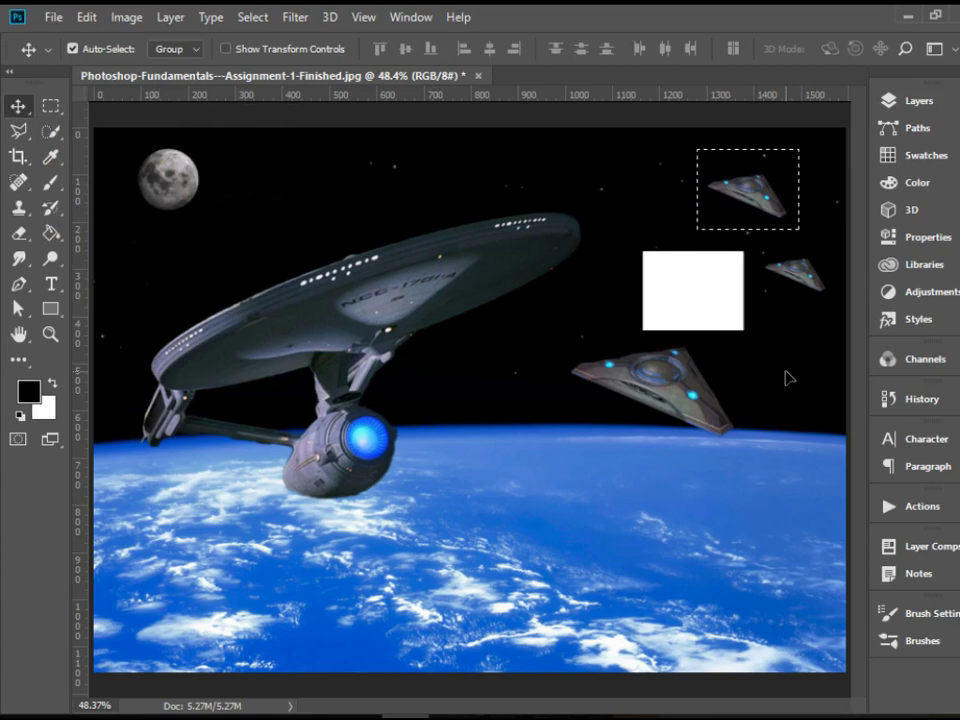
Deselect, then fill the ship's white hole with black using the Paint Bucket.
{"action": "left_click", "coordinate": [252, 17]}
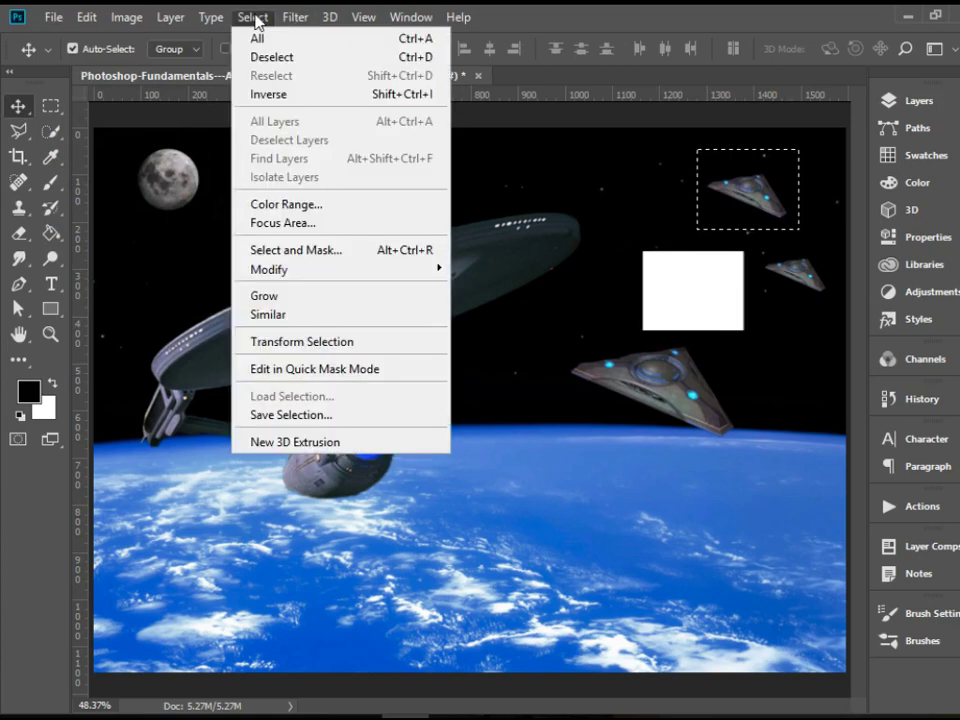
{"action": "left_click", "coordinate": [323, 58]}
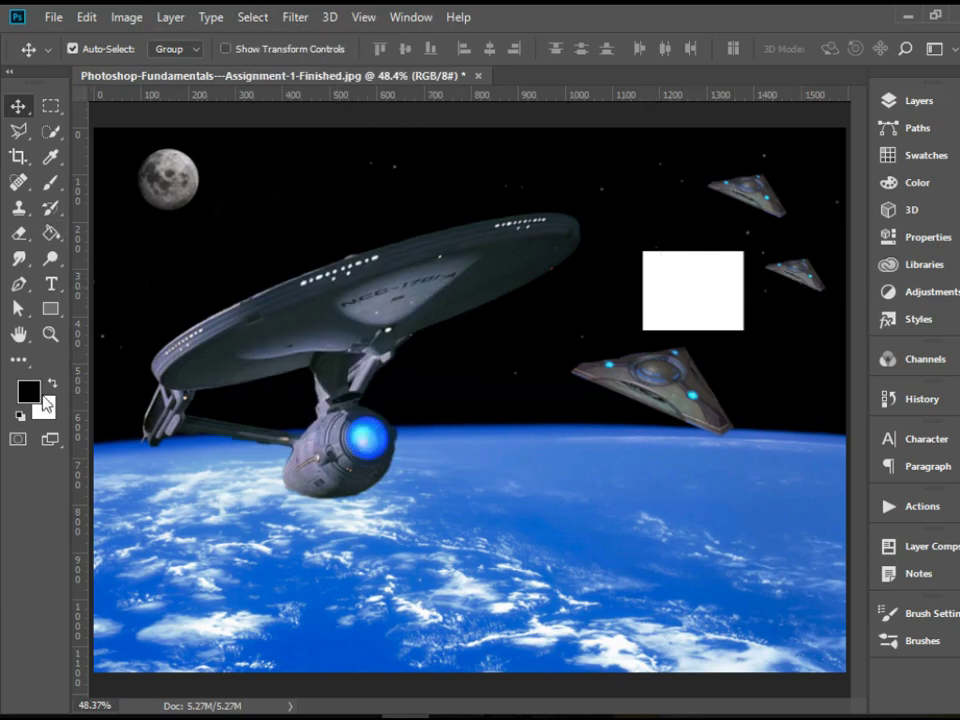
{"action": "left_click", "coordinate": [52, 234]}
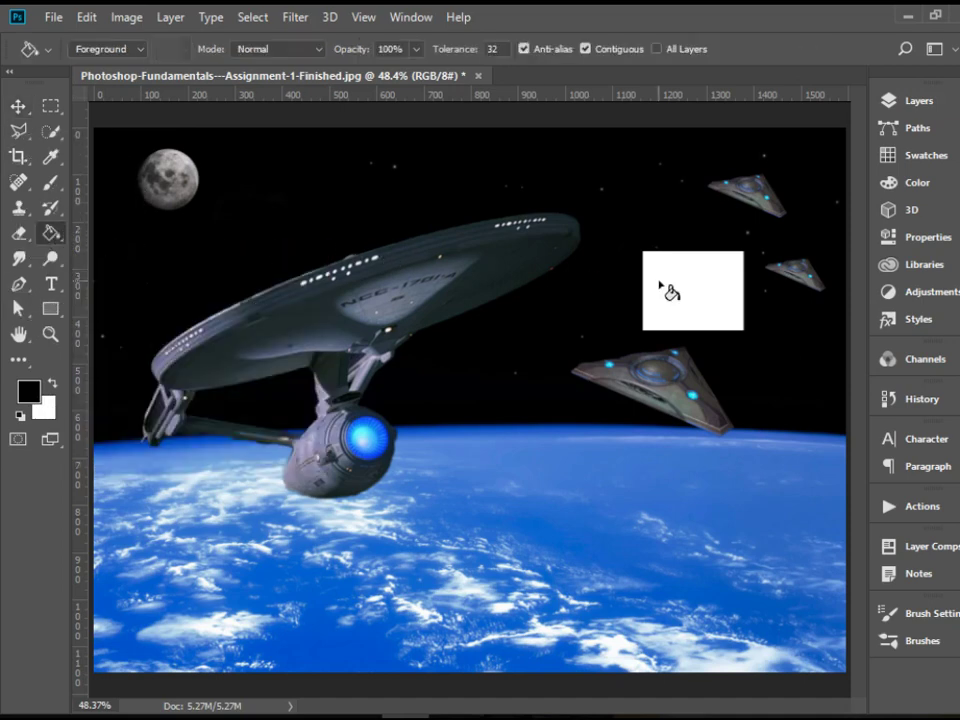
{"action": "left_click", "coordinate": [668, 290]}
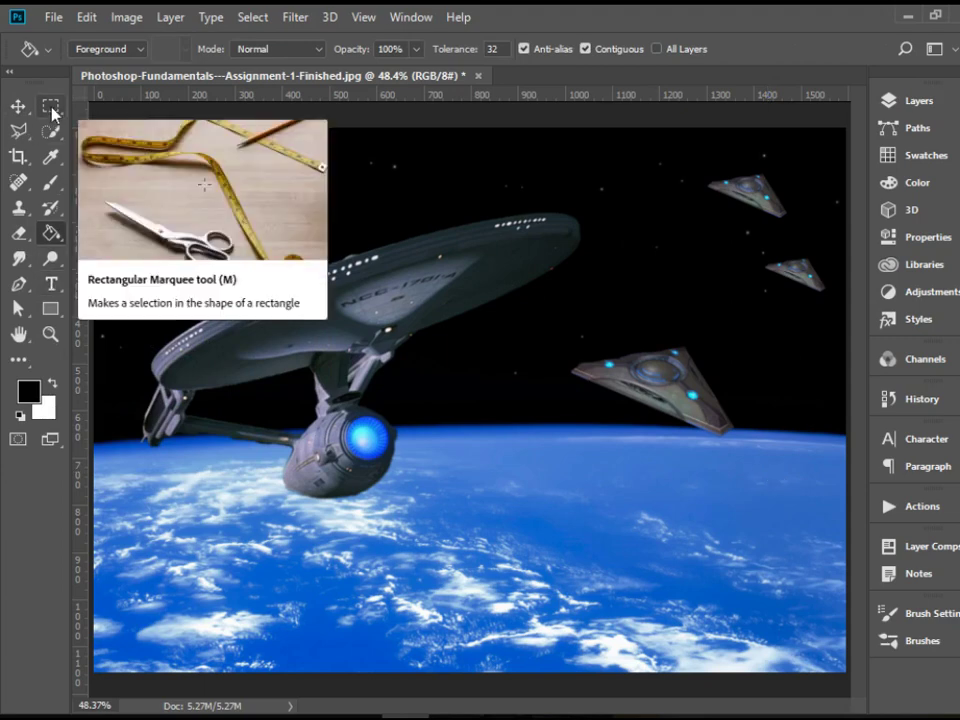
Bring up the list of marquee selection shapes.
{"action": "left_click", "coordinate": [52, 110]}
{"action": "left_click", "coordinate": [52, 110]}
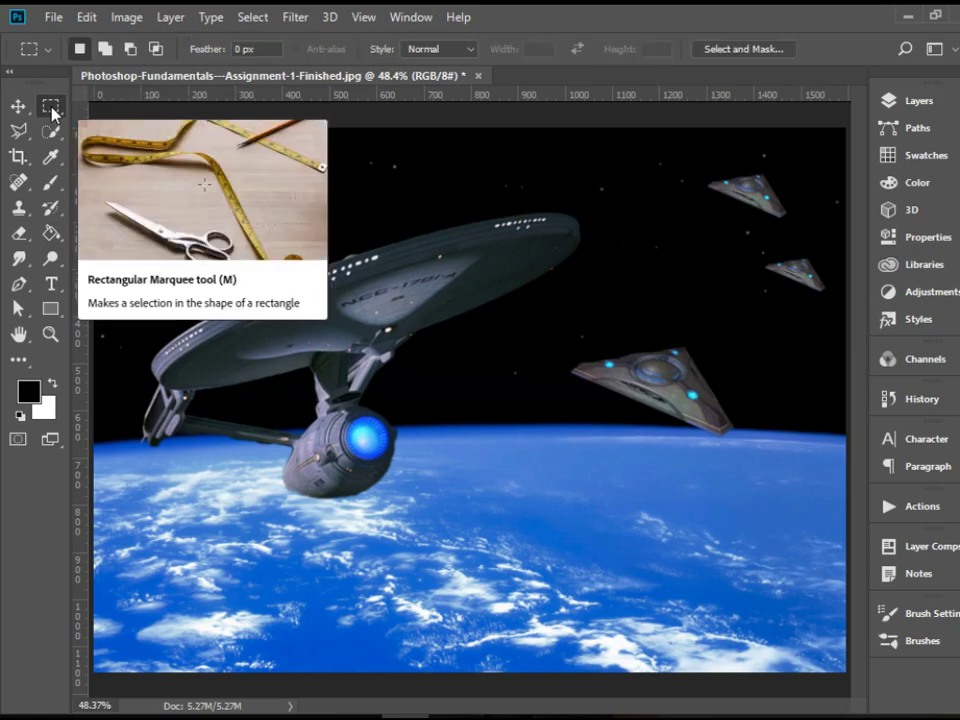
{"action": "left_click", "coordinate": [52, 110]}
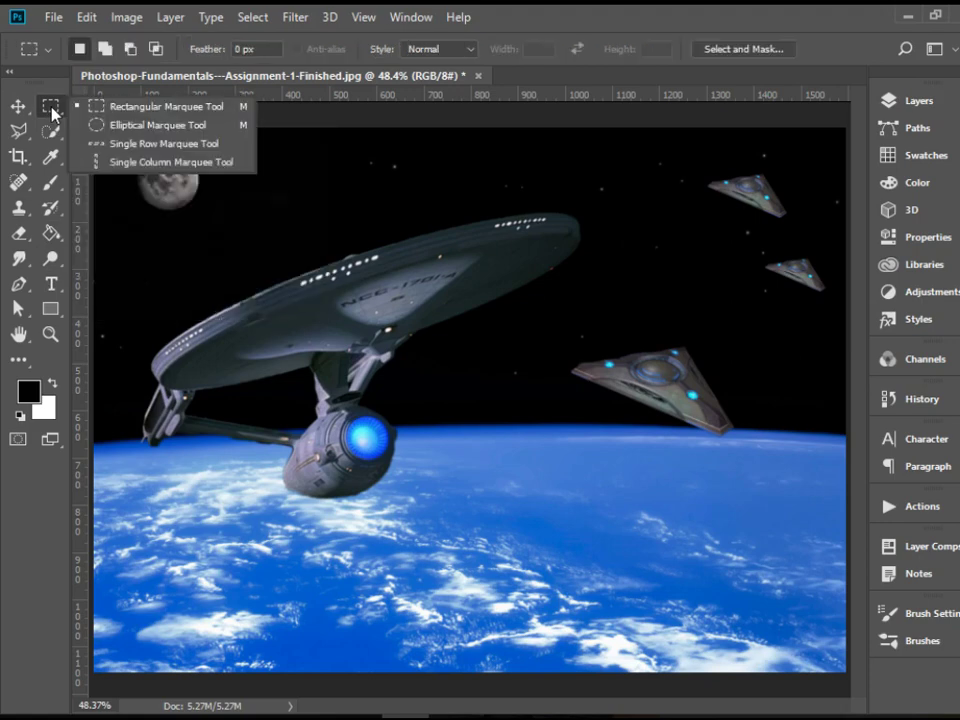
Pick the Elliptical Marquee tool and zoom to 300%, centring the moon in view.
{"action": "left_click", "coordinate": [145, 126]}
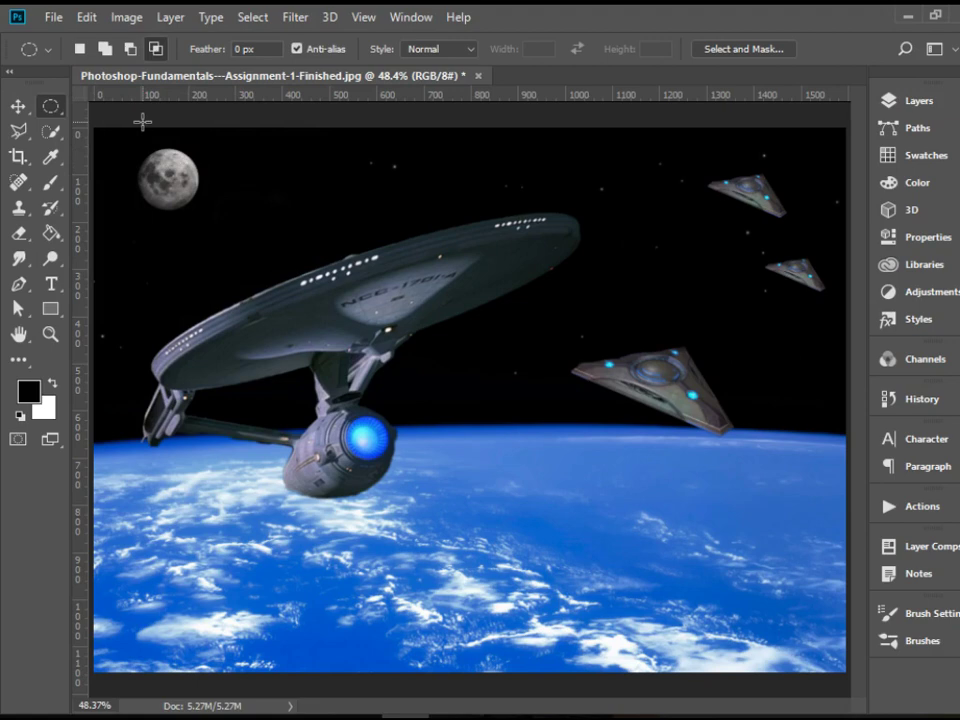
{"action": "key", "text": "ctrl+plus"}
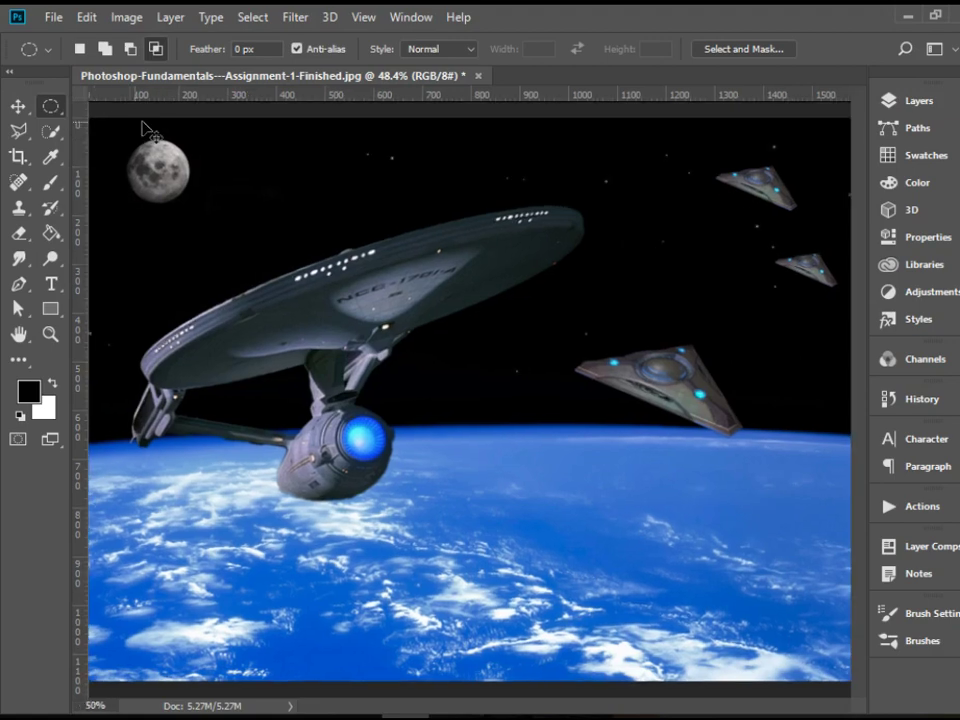
{"action": "left_click_drag", "start_coordinate": [137, 148], "coordinate": [199, 204]}
{"action": "key", "text": "ctrl+plus"}
{"action": "key", "text": "ctrl+plus"}
{"action": "key", "text": "ctrl+plus"}
{"action": "key", "text": "ctrl+plus"}
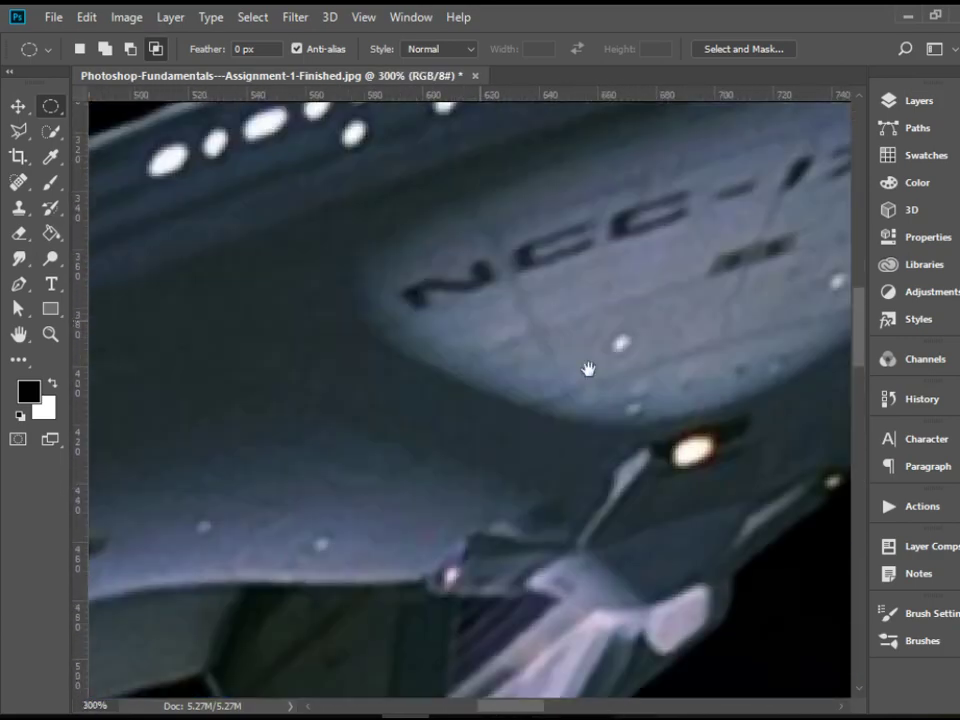
{"action": "left_click_drag", "start_coordinate": [588, 369], "coordinate": [860, 500]}
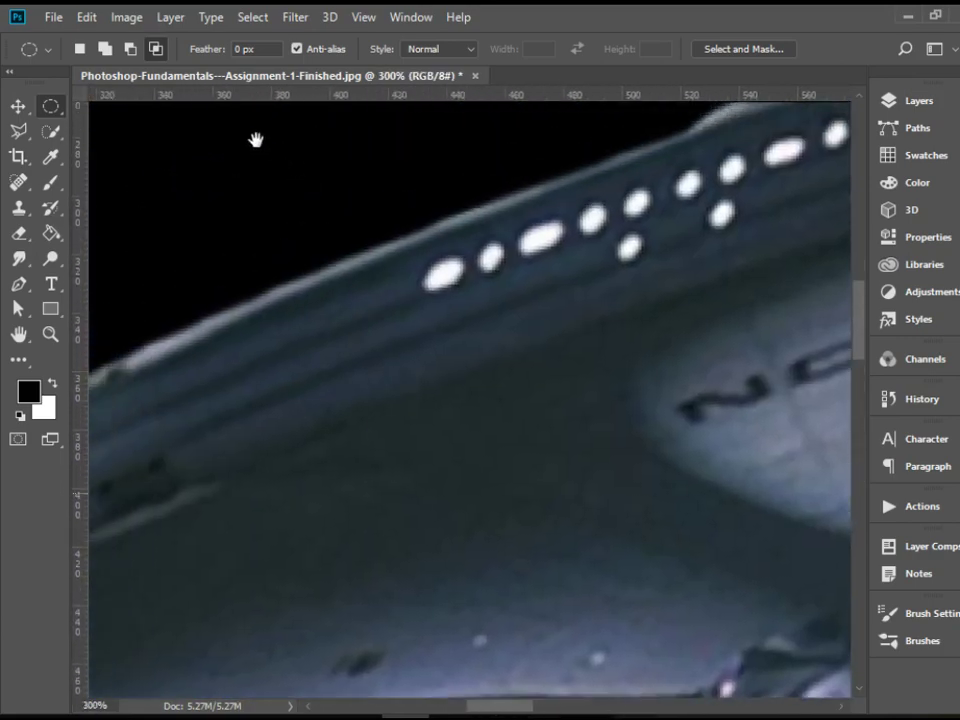
{"action": "left_click_drag", "start_coordinate": [242, 135], "coordinate": [714, 495]}
{"action": "left_click_drag", "start_coordinate": [376, 261], "coordinate": [546, 441]}
{"action": "left_click_drag", "start_coordinate": [371, 429], "coordinate": [461, 525]}
Drag an ellipse that encloses the whole moon.
{"action": "right_click", "coordinate": [52, 106]}
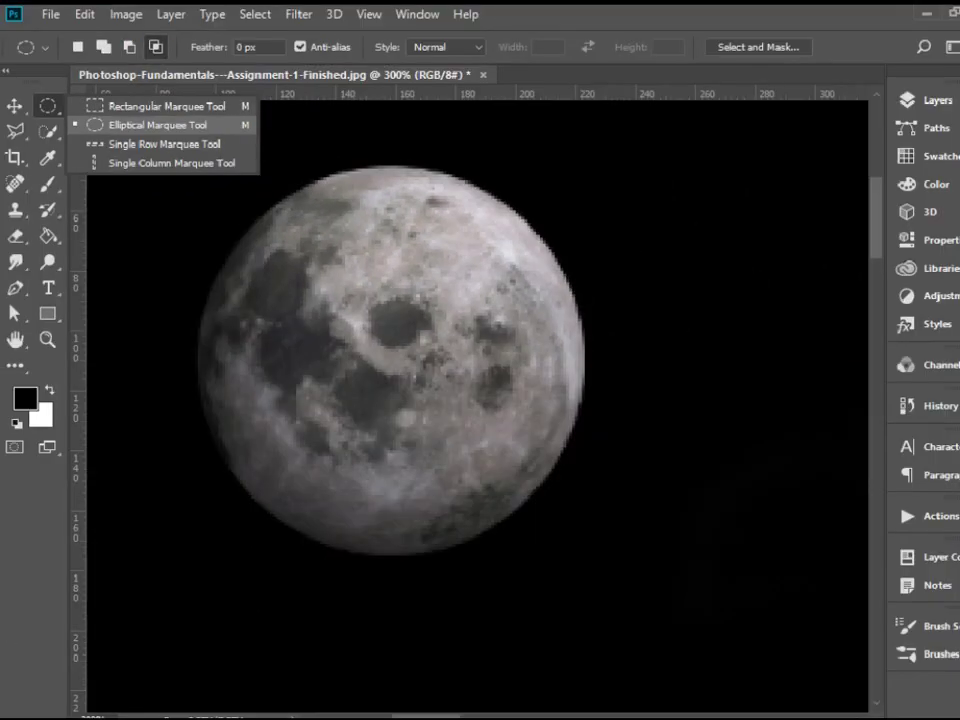
{"action": "left_click", "coordinate": [185, 124]}
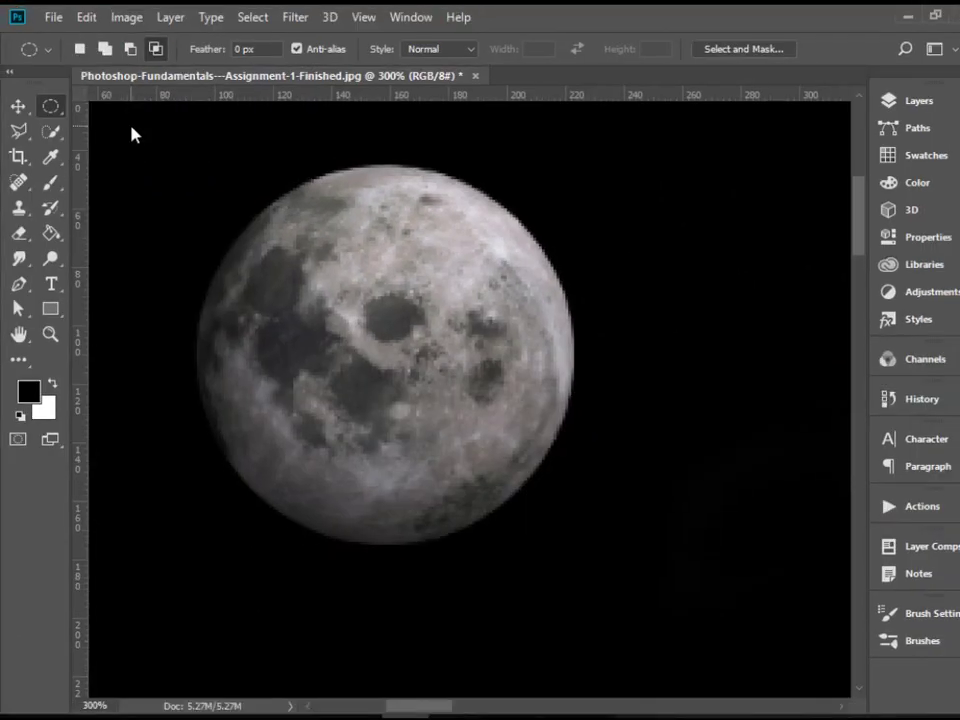
{"action": "left_click_drag", "start_coordinate": [226, 158], "coordinate": [634, 452]}
{"action": "left_click_drag", "start_coordinate": [381, 283], "coordinate": [597, 563]}
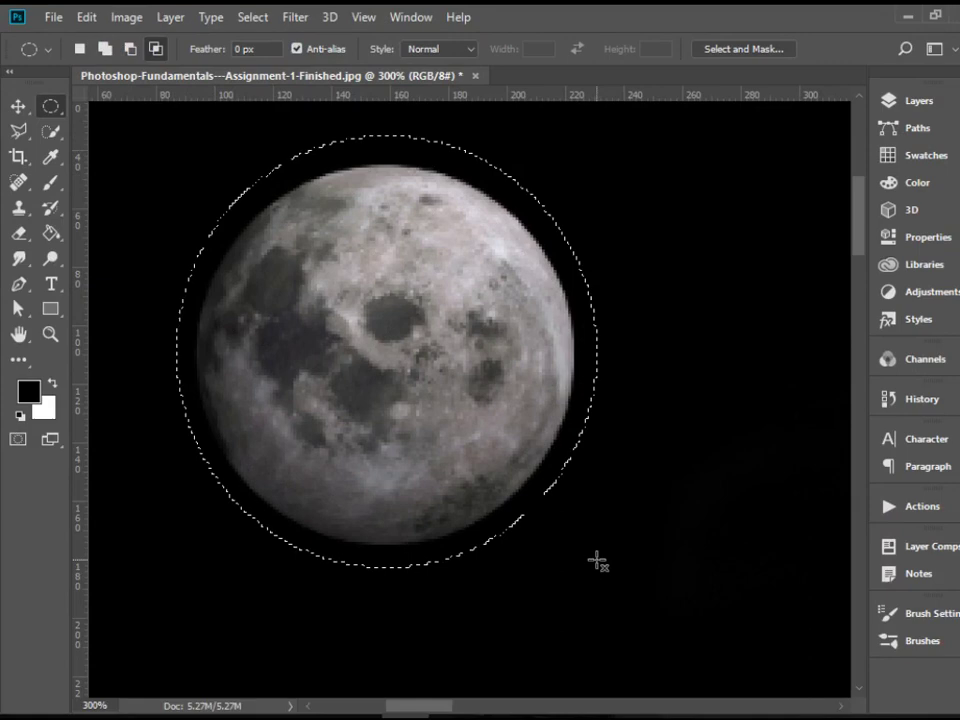
Use Transform Selection to pull the ellipse's sides in tightly around the moon.
{"action": "right_click", "coordinate": [473, 179]}
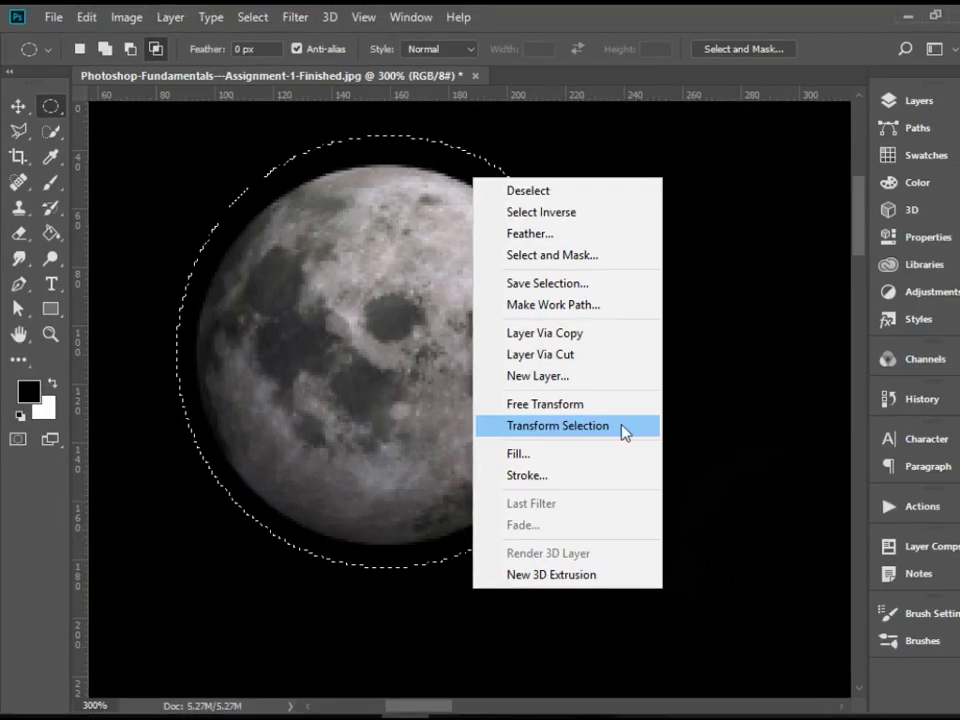
{"action": "left_click", "coordinate": [627, 438]}
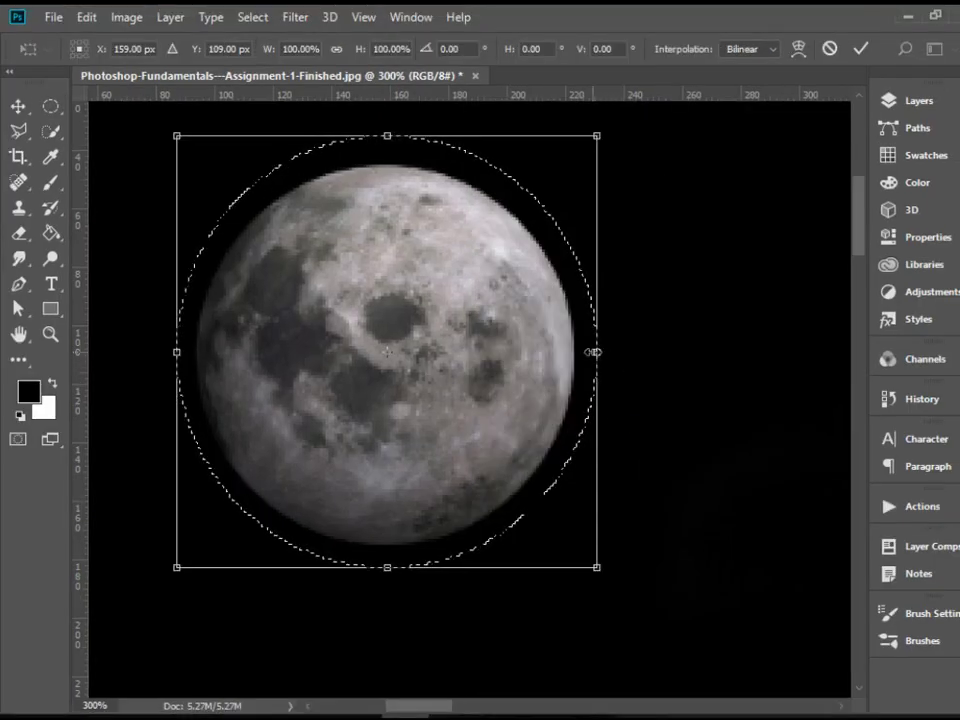
{"action": "left_click_drag", "start_coordinate": [594, 351], "coordinate": [572, 351]}
{"action": "left_click_drag", "start_coordinate": [377, 135], "coordinate": [377, 167]}
{"action": "left_click_drag", "start_coordinate": [377, 566], "coordinate": [376, 541]}
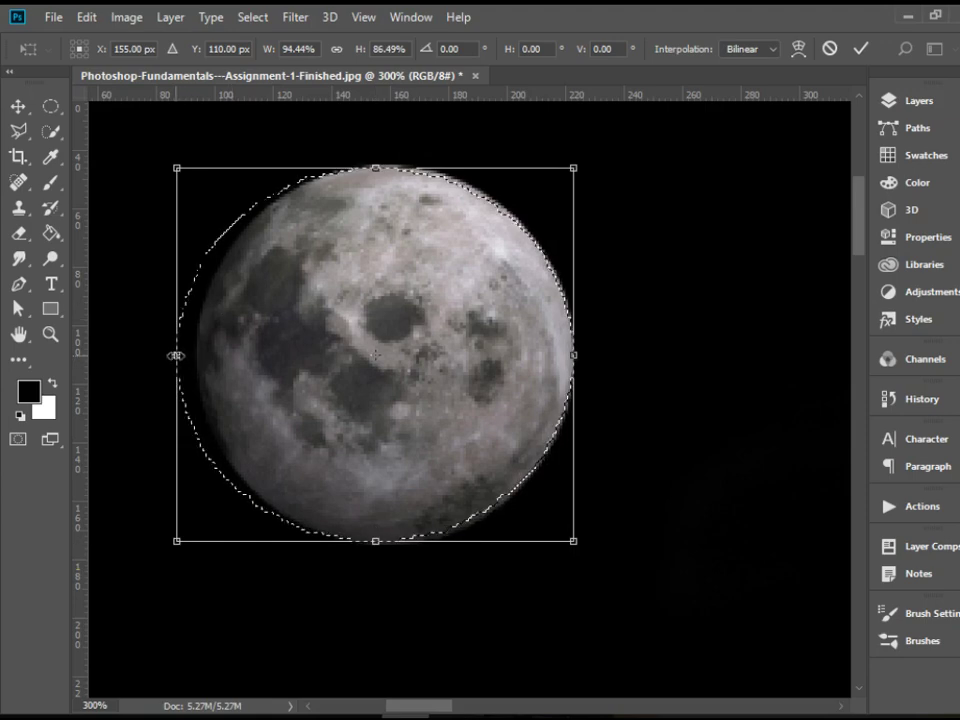
{"action": "left_click_drag", "start_coordinate": [175, 355], "coordinate": [197, 355]}
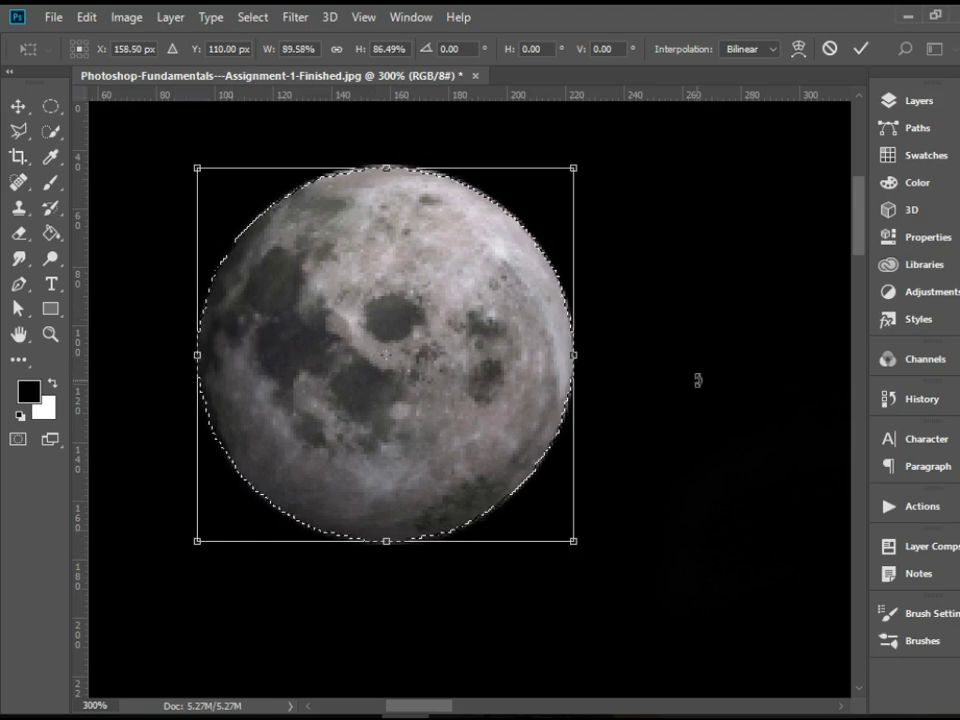
{"action": "key", "text": "Return"}
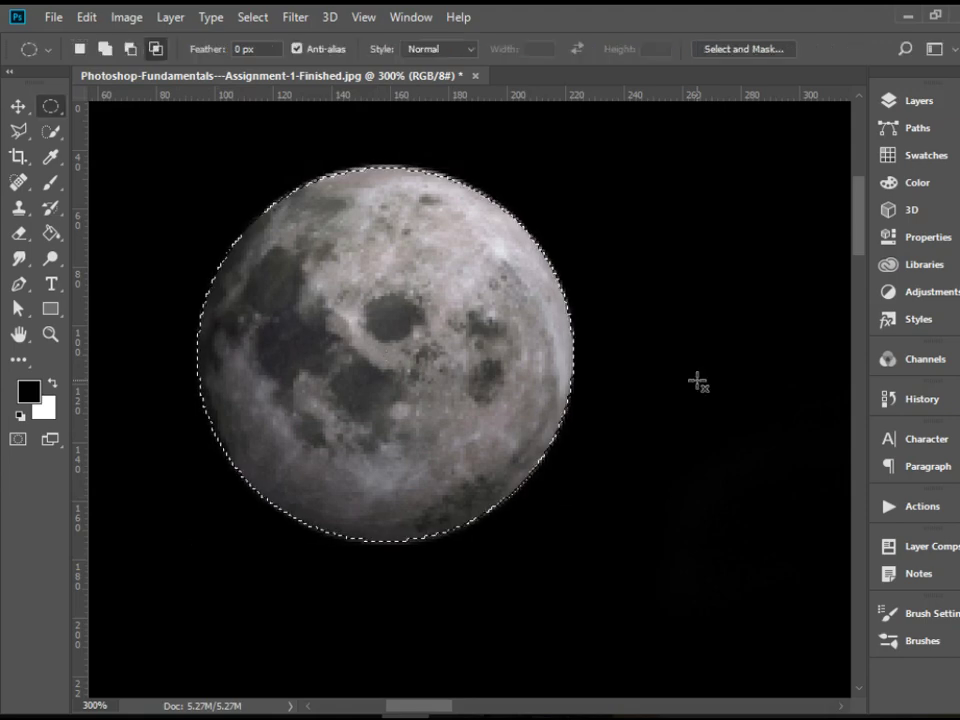
Zoom back out to see the whole space scene.
{"action": "key", "text": "ctrl+d"}
{"action": "key", "text": "ctrl+minus"}
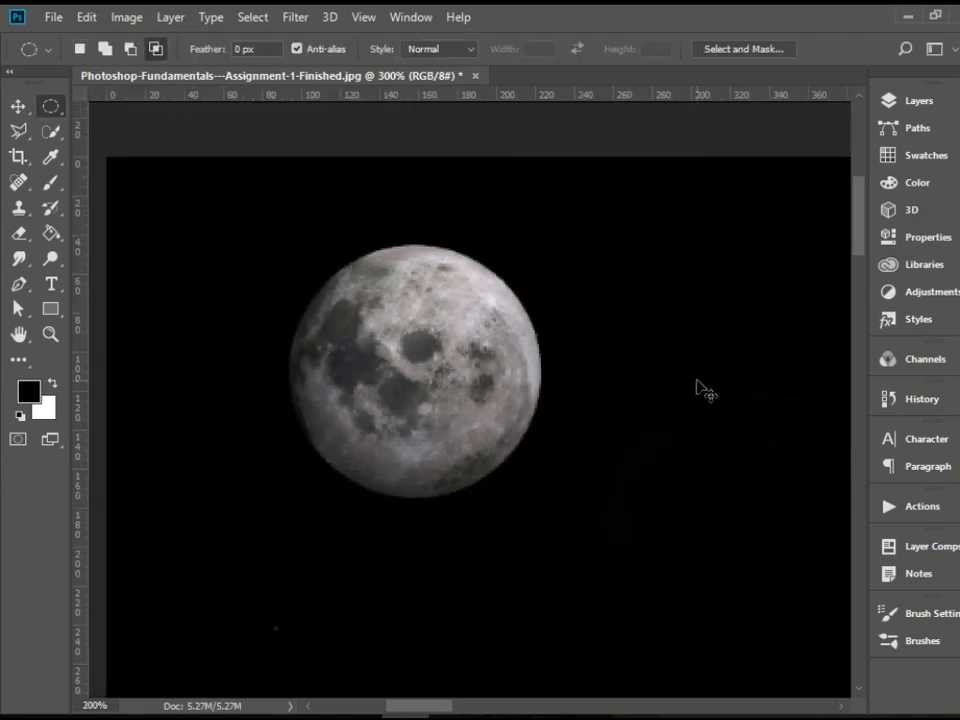
{"action": "key", "text": "ctrl+minus"}
{"action": "key", "text": "ctrl+minus"}
{"action": "key", "text": "ctrl+shift+d"}
Drag the moon to the right with the Move tool and deselect it.
{"action": "left_click", "coordinate": [16, 110]}
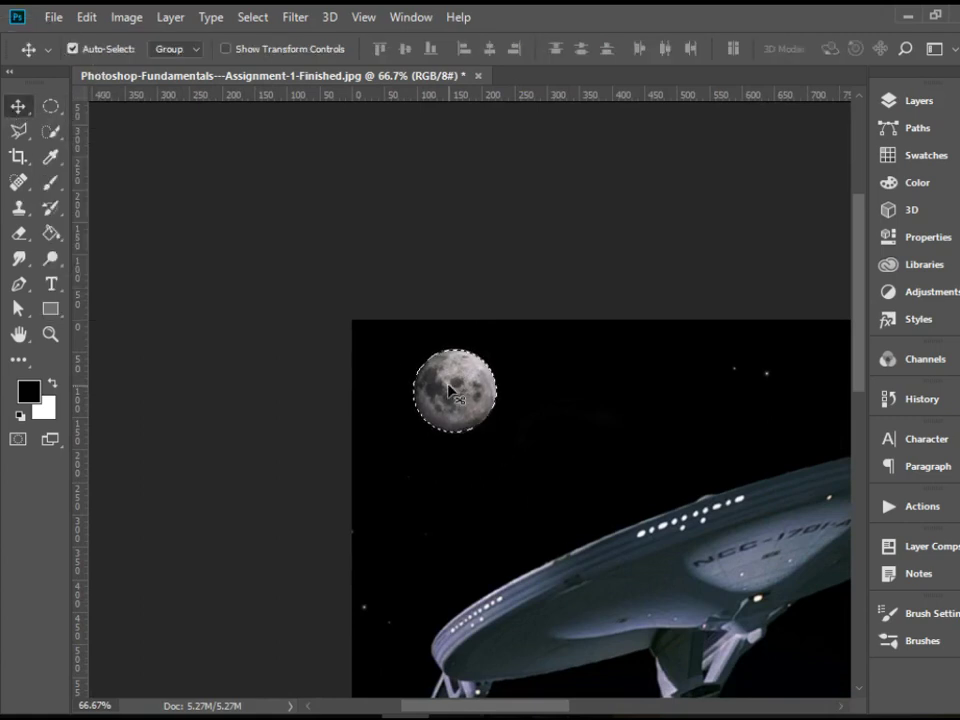
{"action": "left_click_drag", "start_coordinate": [476, 386], "coordinate": [691, 392]}
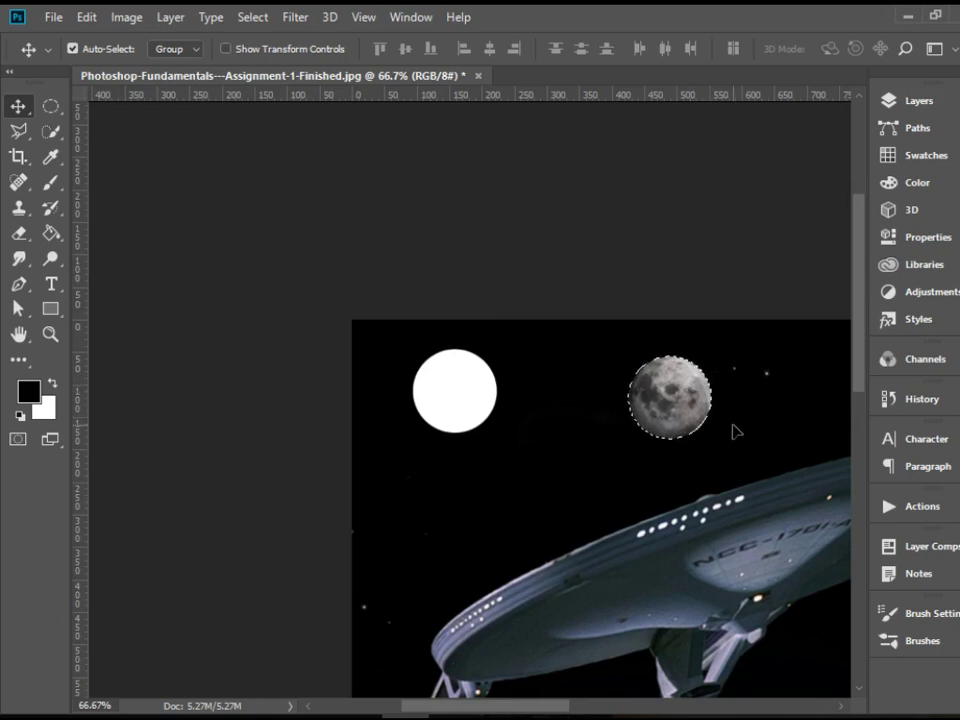
{"action": "key", "text": "ctrl+d"}
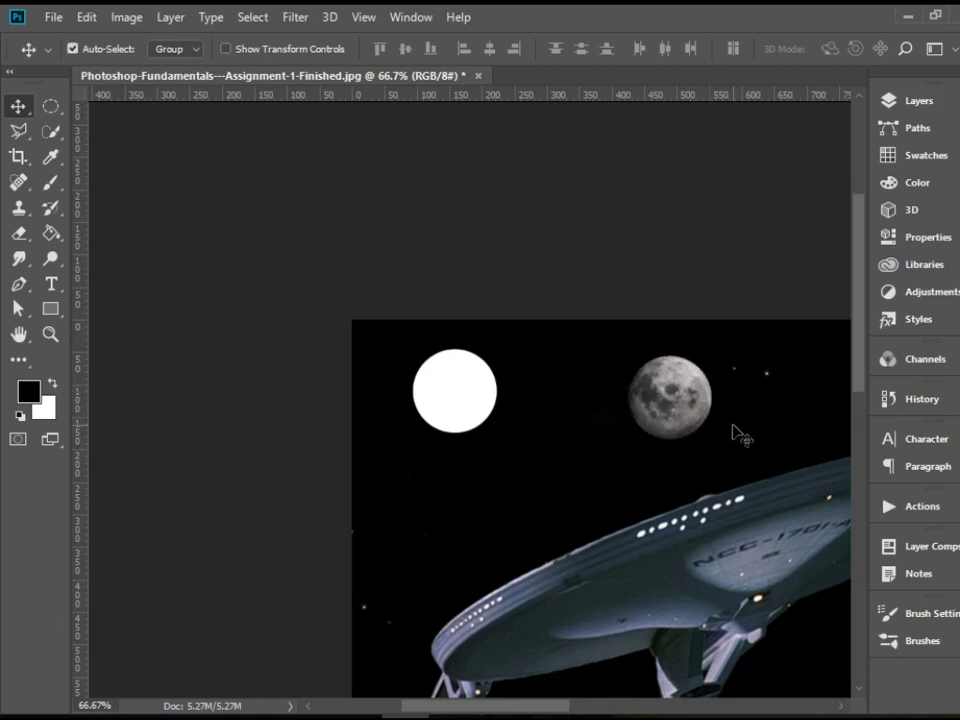
Fill the moon's white hole and leftover faint outline with black using the Paint Bucket.
{"action": "left_click", "coordinate": [49, 234]}
{"action": "left_click", "coordinate": [56, 235]}
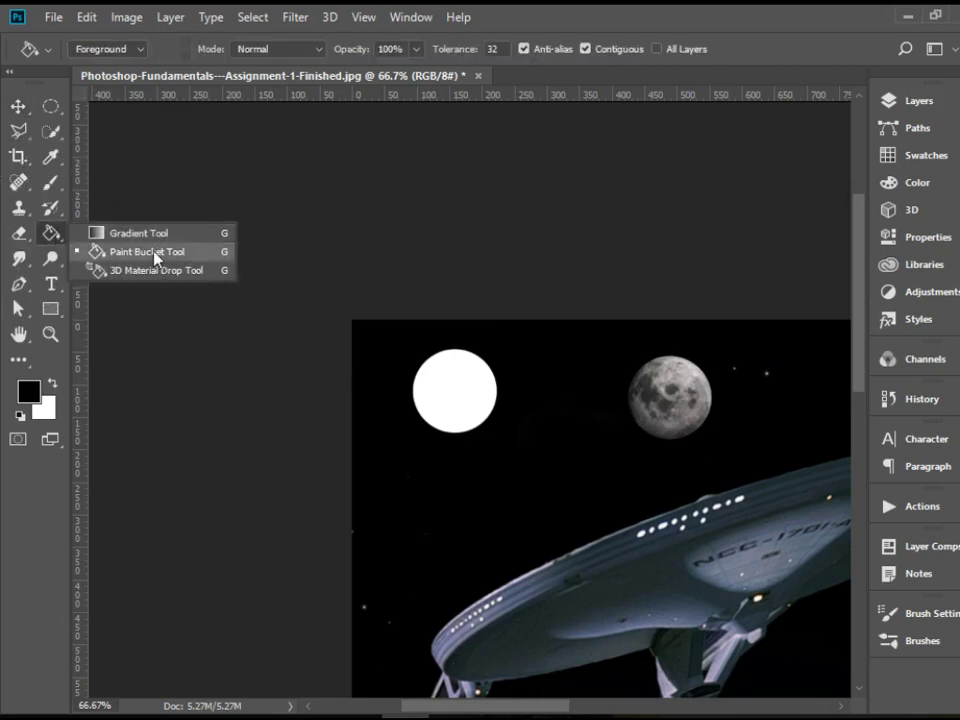
{"action": "left_click", "coordinate": [160, 252]}
{"action": "left_click", "coordinate": [474, 378]}
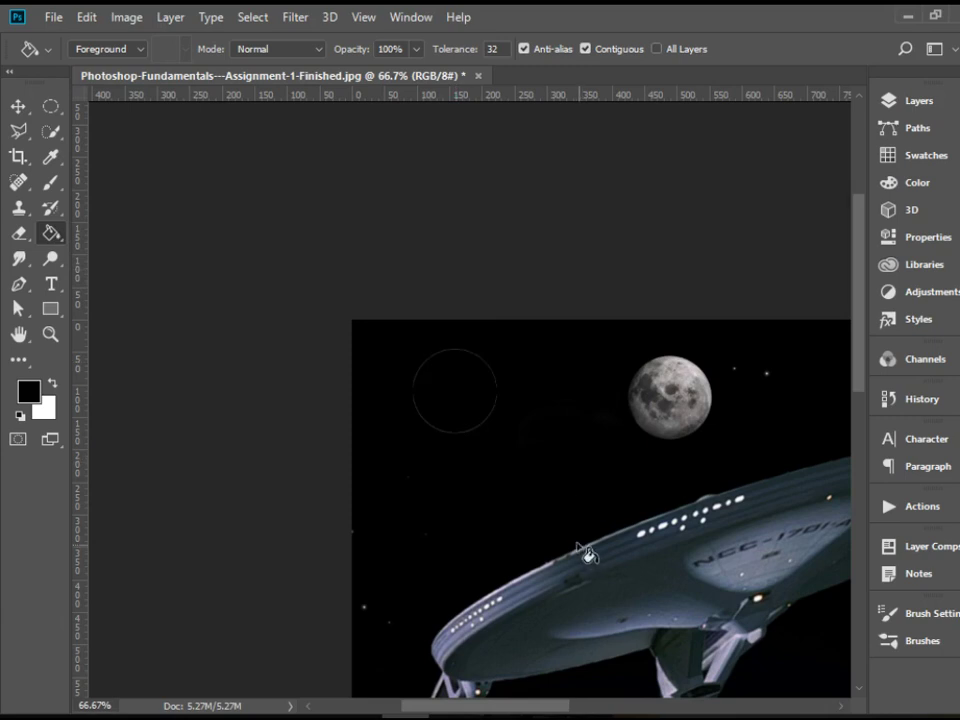
{"action": "left_click", "coordinate": [452, 352]}
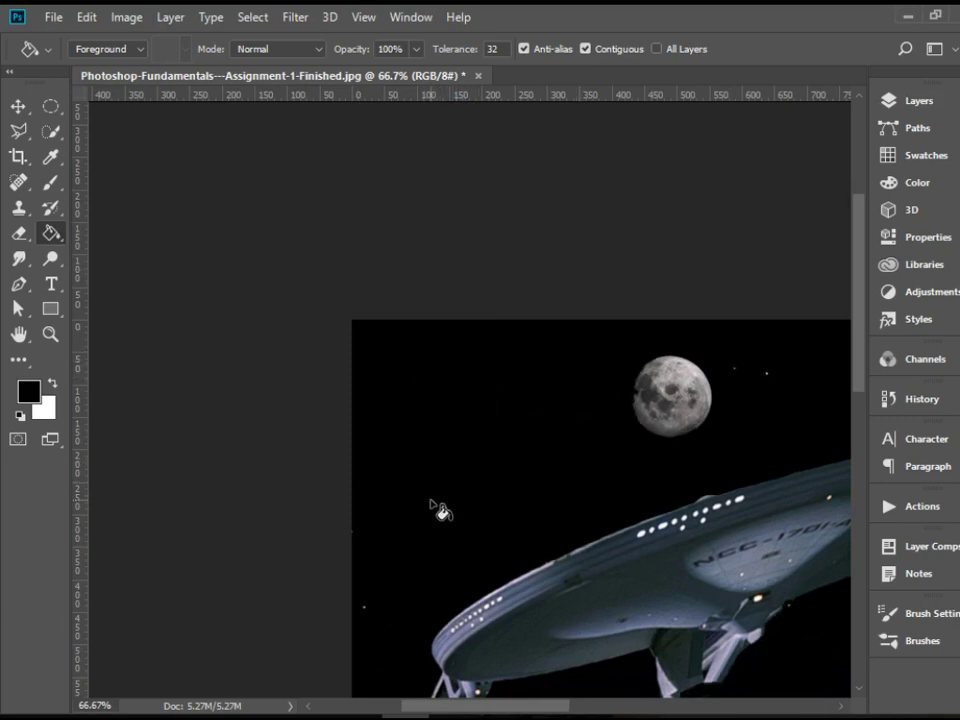
Pan to bring the image's top-left corner into view and show the marquee tool list.
{"action": "left_click_drag", "start_coordinate": [707, 369], "coordinate": [311, 300]}
{"action": "left_click_drag", "start_coordinate": [618, 345], "coordinate": [546, 624]}
{"action": "left_click_drag", "start_coordinate": [407, 443], "coordinate": [465, 452]}
{"action": "left_click_drag", "start_coordinate": [103, 436], "coordinate": [499, 403]}
{"action": "left_click", "coordinate": [46, 109]}
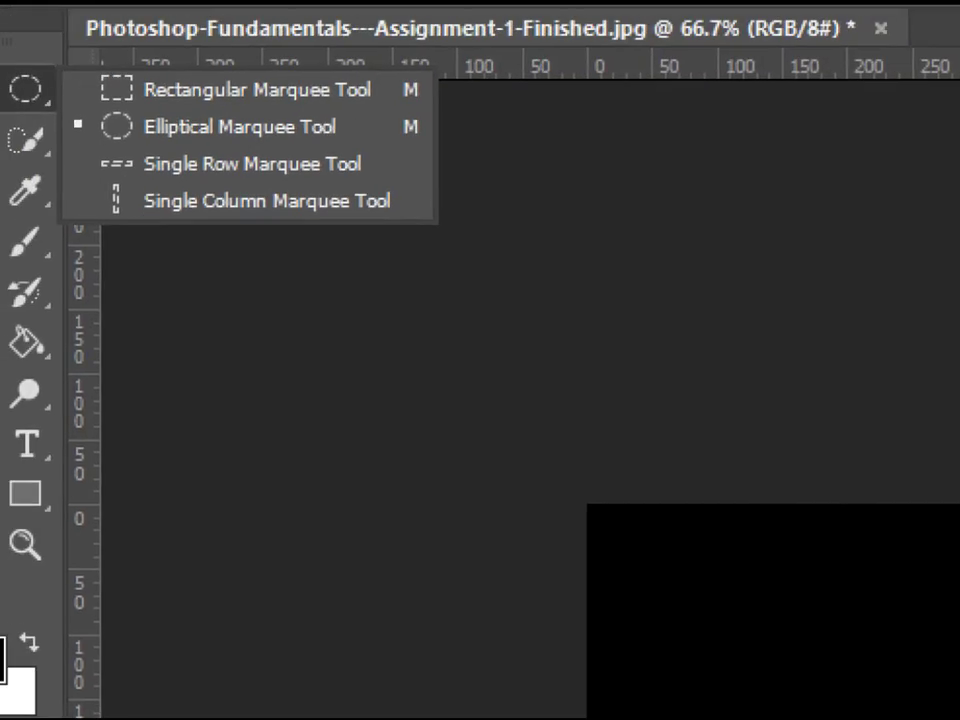
Choose Single Column Marquee and place the 1 px column at the saucer's left edge.
{"action": "left_click", "coordinate": [316, 156]}
{"action": "right_click", "coordinate": [54, 114]}
{"action": "left_click", "coordinate": [167, 133]}
{"action": "right_click", "coordinate": [50, 106]}
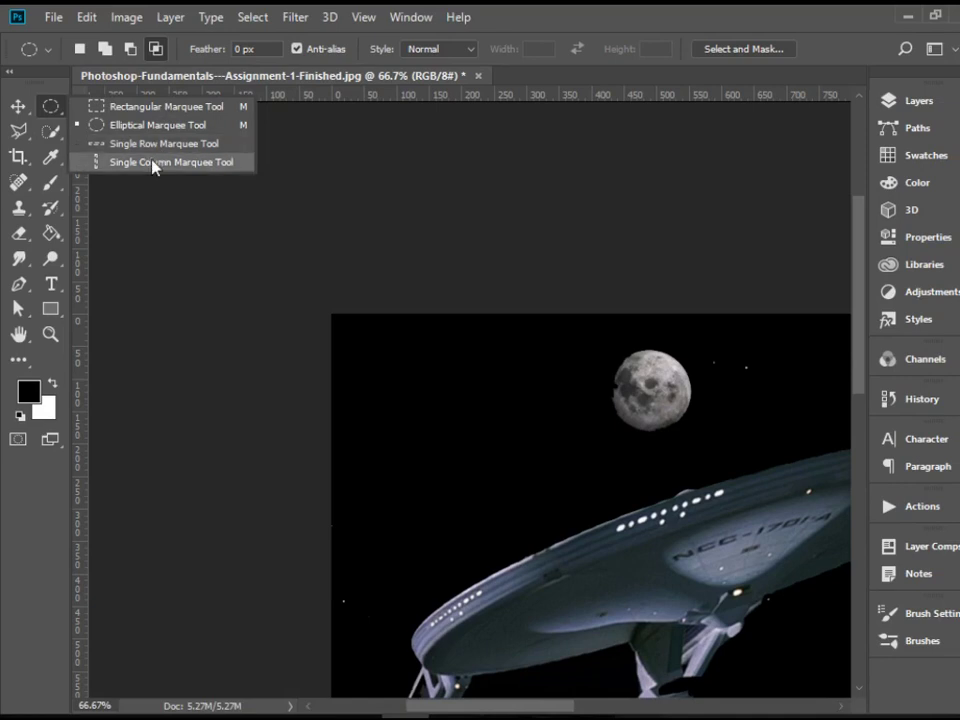
{"action": "left_click", "coordinate": [154, 162]}
{"action": "left_click_drag", "start_coordinate": [383, 295], "coordinate": [340, 516]}
{"action": "left_click_drag", "start_coordinate": [356, 330], "coordinate": [421, 641]}
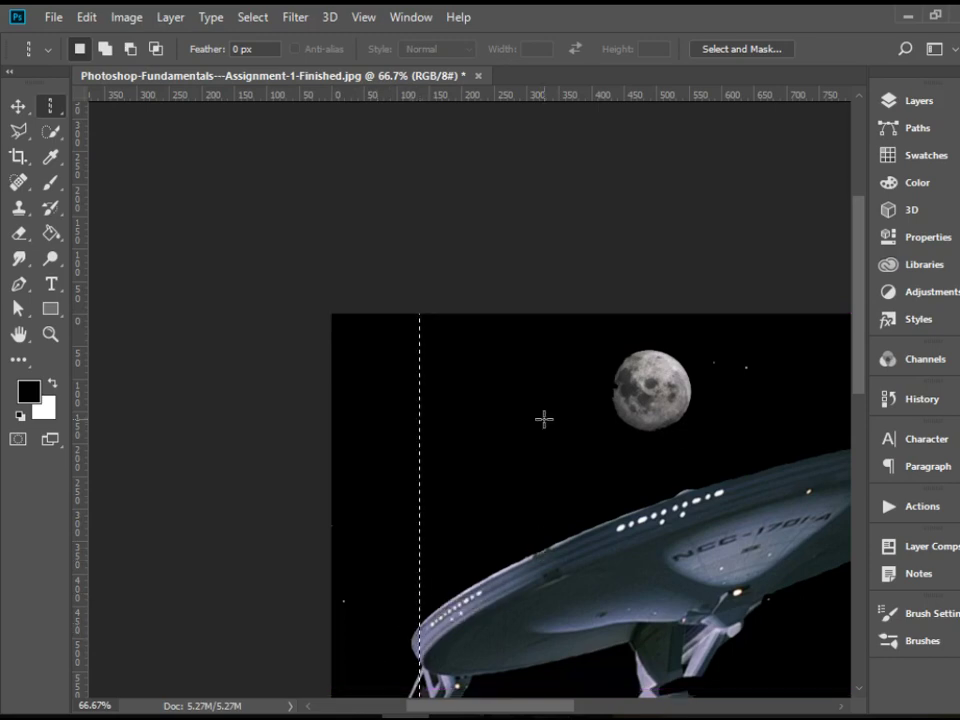